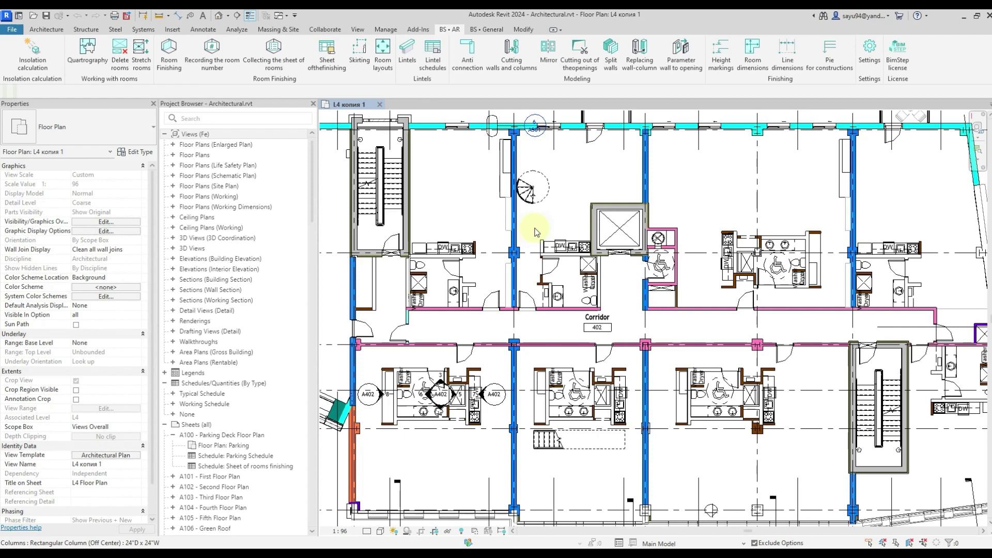
Select the Corridor room and open its Room layouts settings from the BS • AR tab
{"action": "key", "text": "Tab"}
{"action": "left_click", "coordinate": [604, 331]}
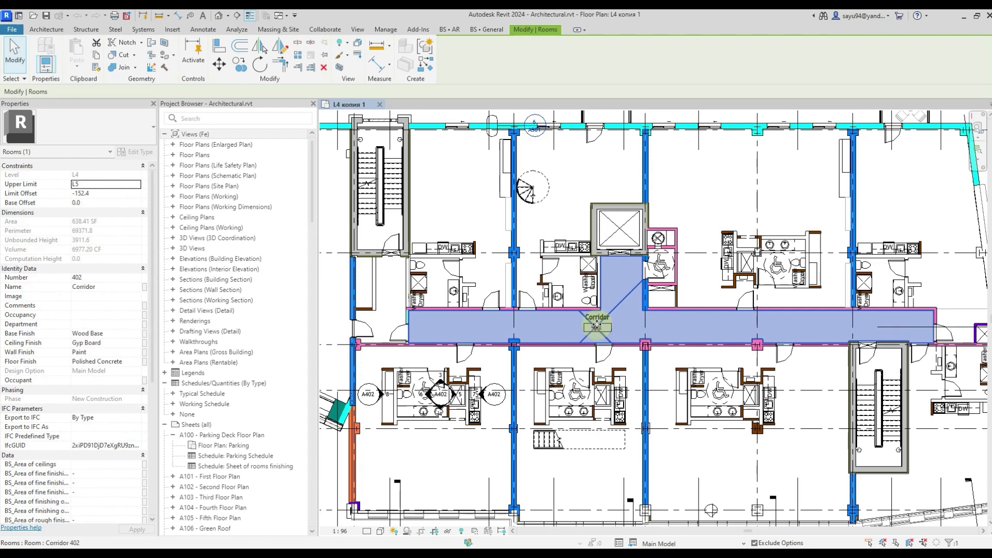
{"action": "left_click", "coordinate": [449, 29]}
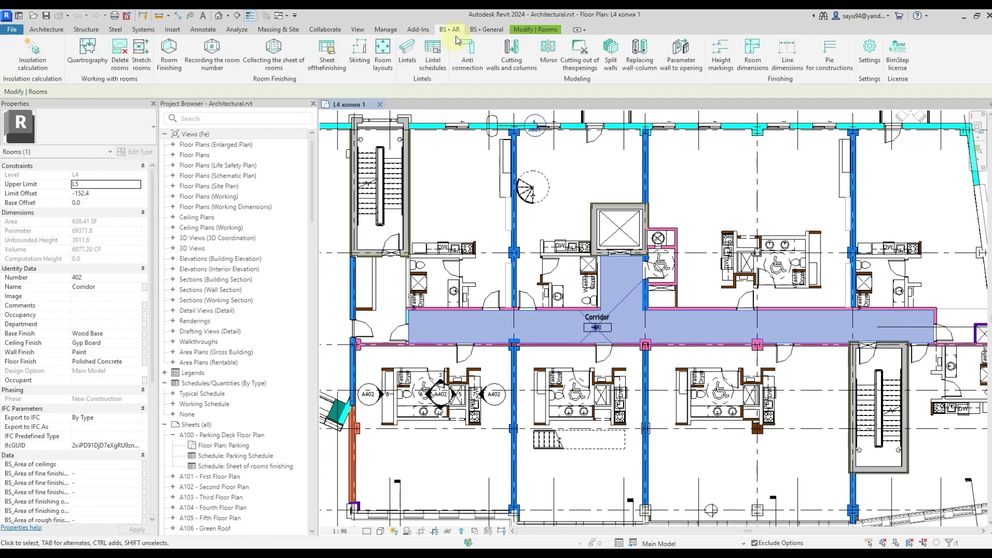
{"action": "left_click", "coordinate": [386, 68]}
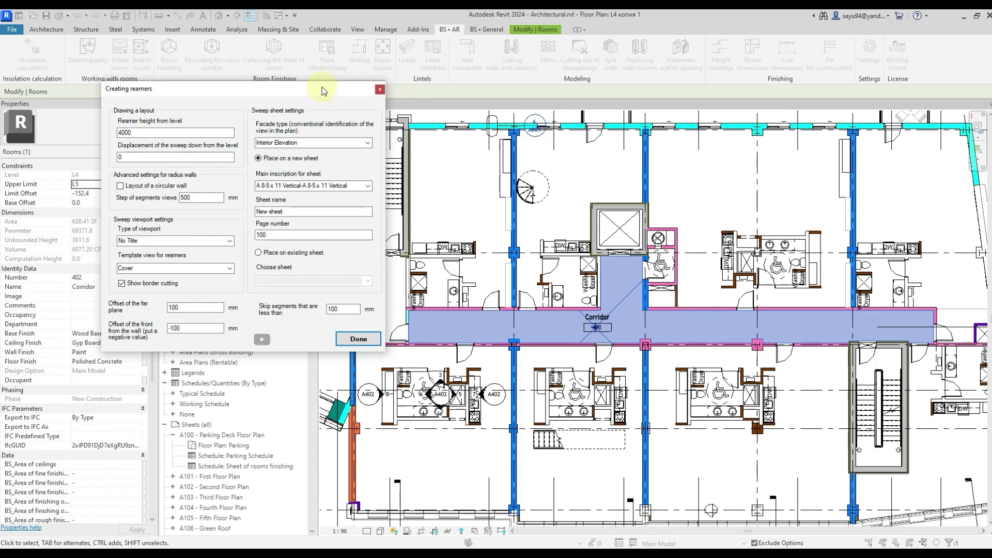
Check the reamer height of 4000 and the sweep displacement of 0
{"action": "left_click", "coordinate": [136, 132]}
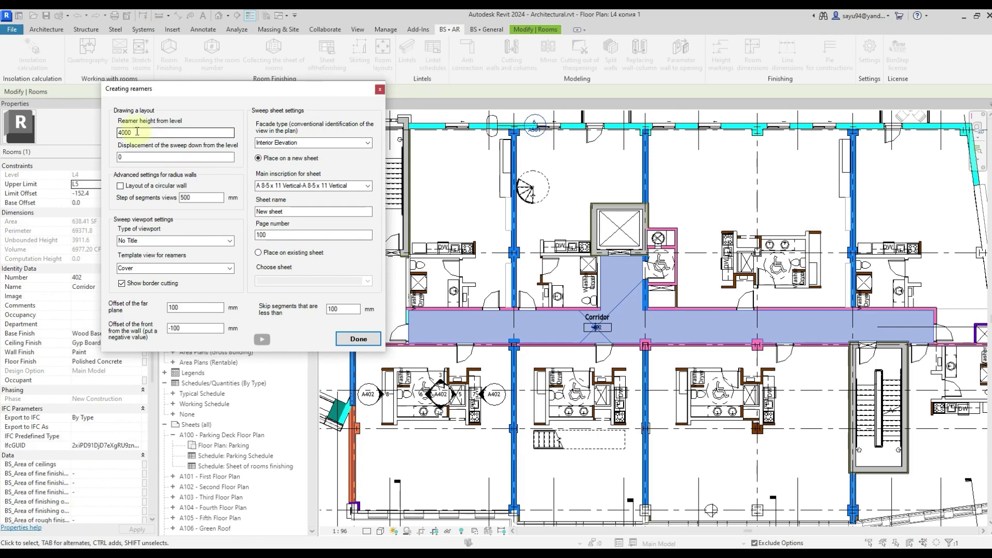
{"action": "left_click_drag", "start_coordinate": [136, 132], "coordinate": [120, 133]}
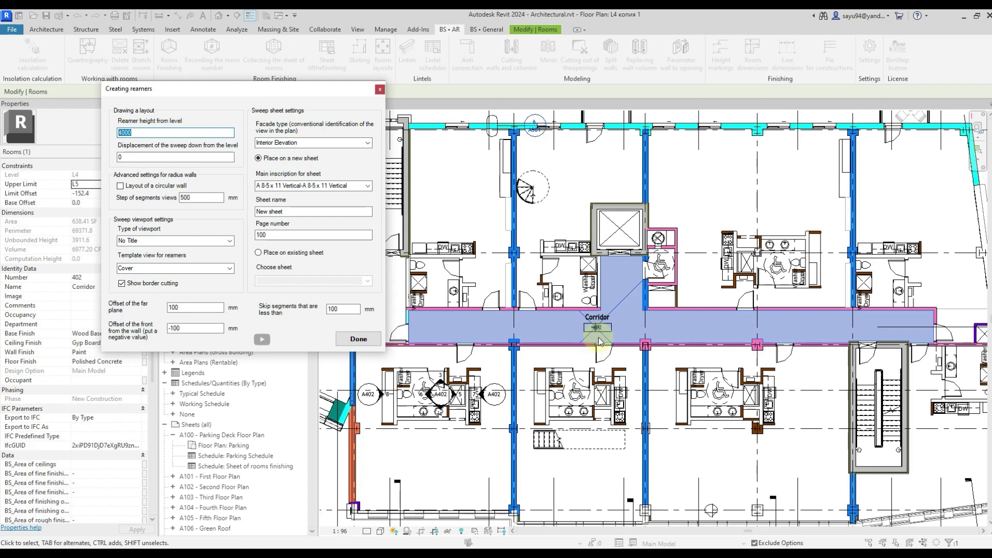
{"action": "left_click", "coordinate": [149, 157]}
{"action": "left_click", "coordinate": [127, 133]}
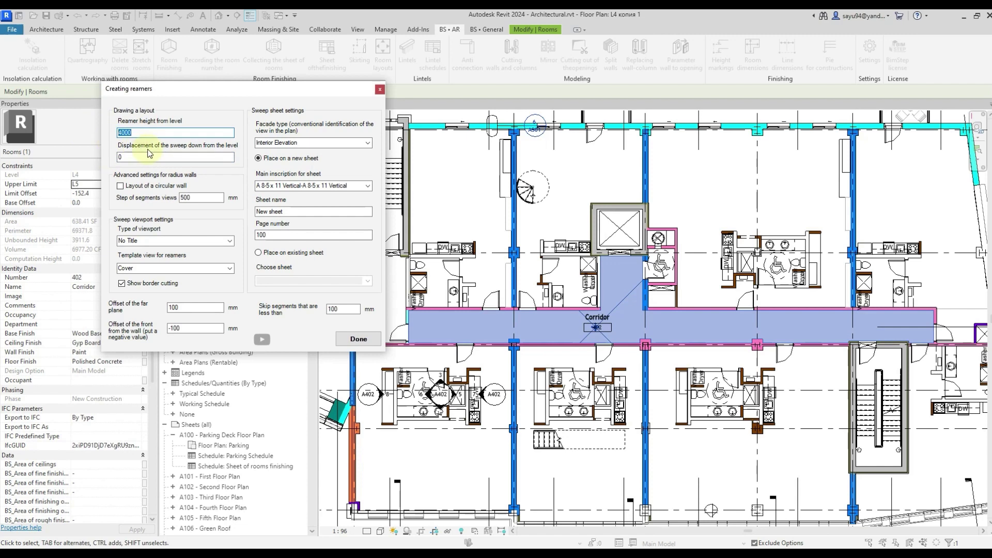
{"action": "left_click", "coordinate": [129, 157]}
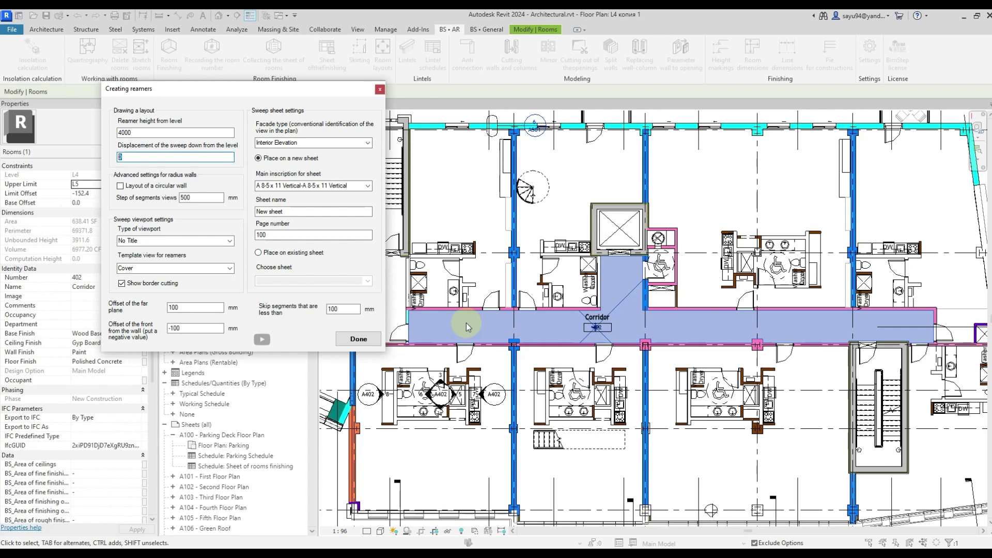
{"action": "left_click", "coordinate": [149, 192]}
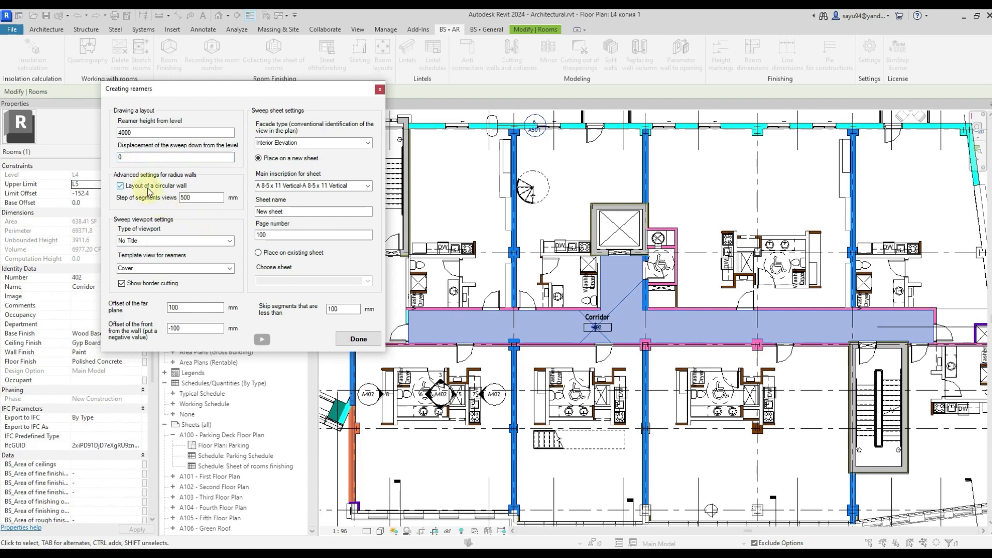
{"action": "left_click", "coordinate": [188, 198]}
{"action": "double_click", "coordinate": [188, 198]}
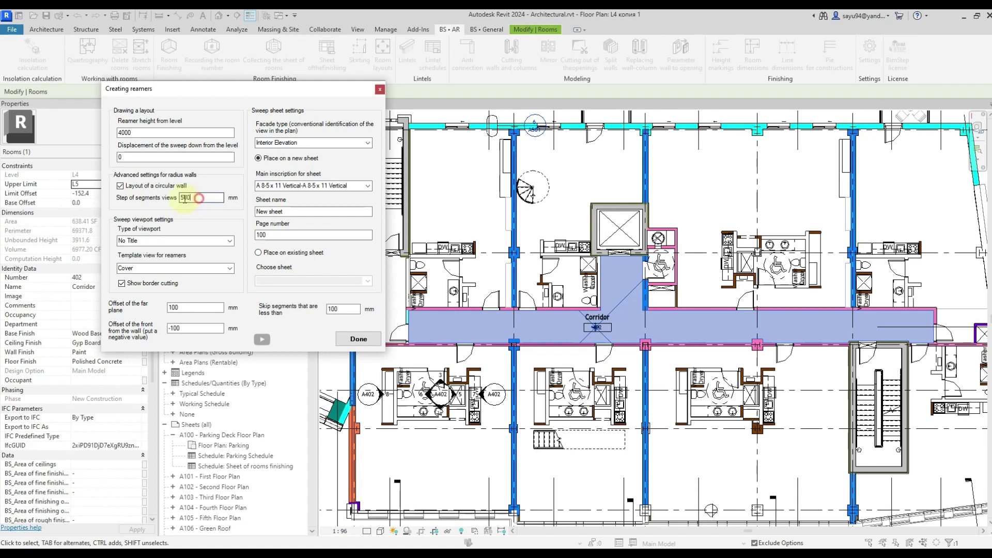
{"action": "left_click", "coordinate": [152, 191]}
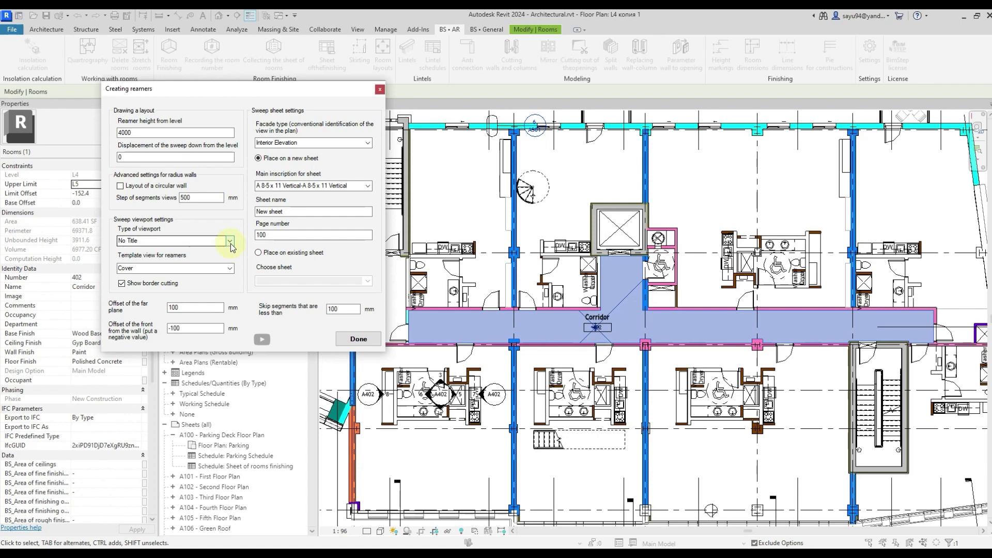
{"action": "left_click", "coordinate": [230, 241]}
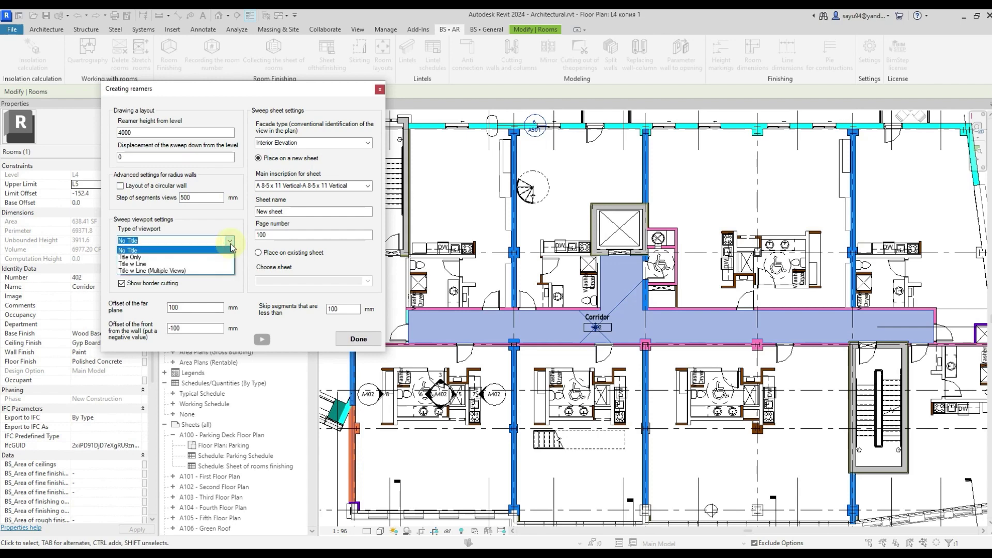
{"action": "left_click", "coordinate": [231, 249]}
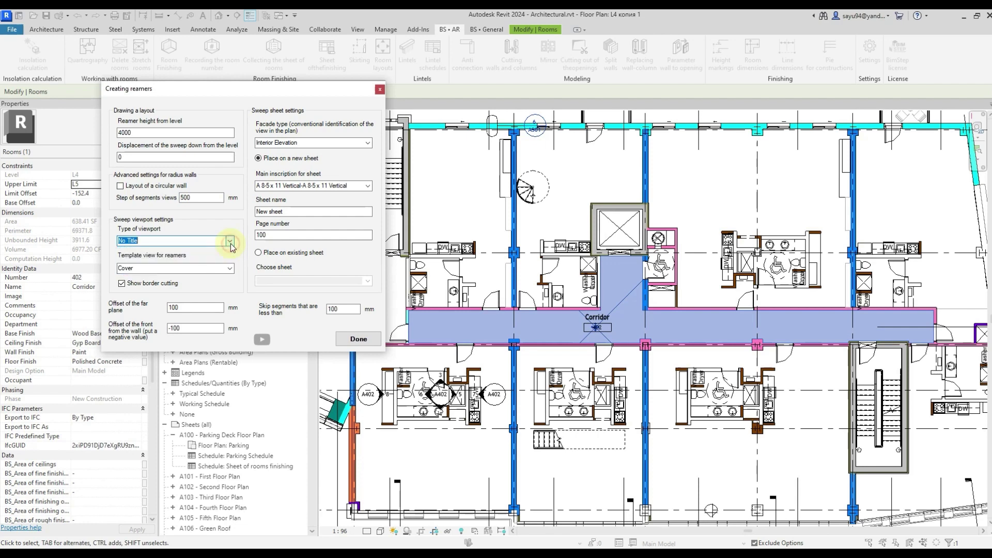
{"action": "left_click", "coordinate": [196, 269]}
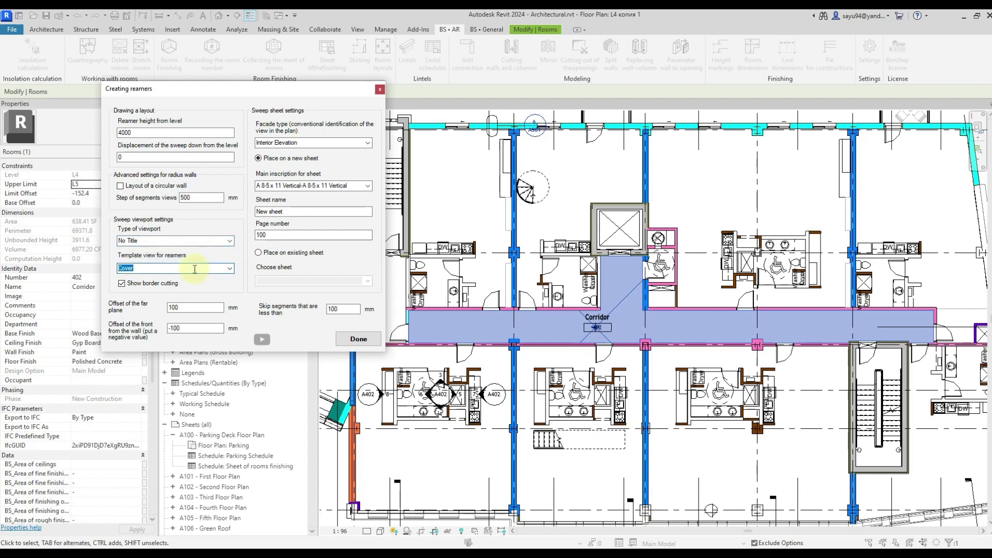
{"action": "left_click", "coordinate": [190, 270]}
{"action": "left_click", "coordinate": [229, 269]}
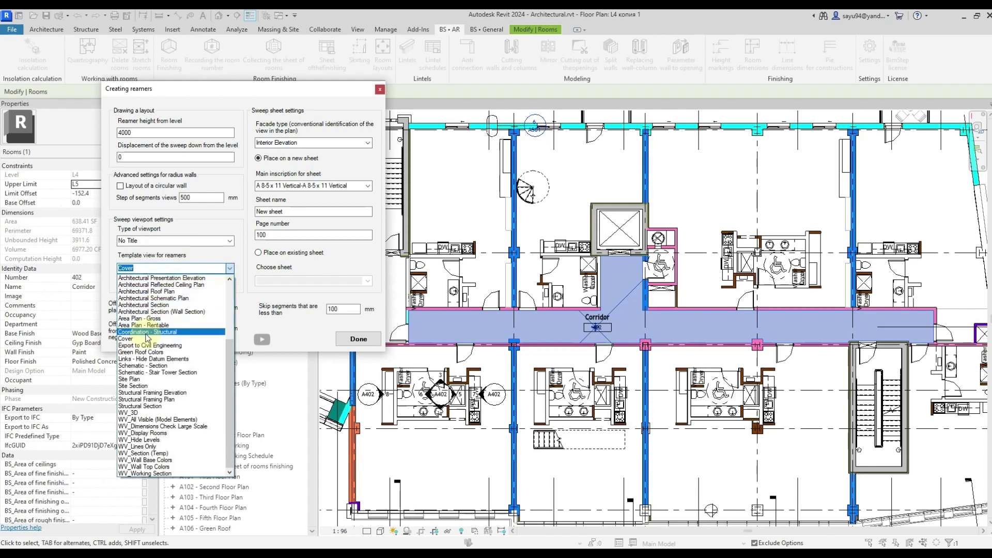
{"action": "left_click", "coordinate": [128, 339]}
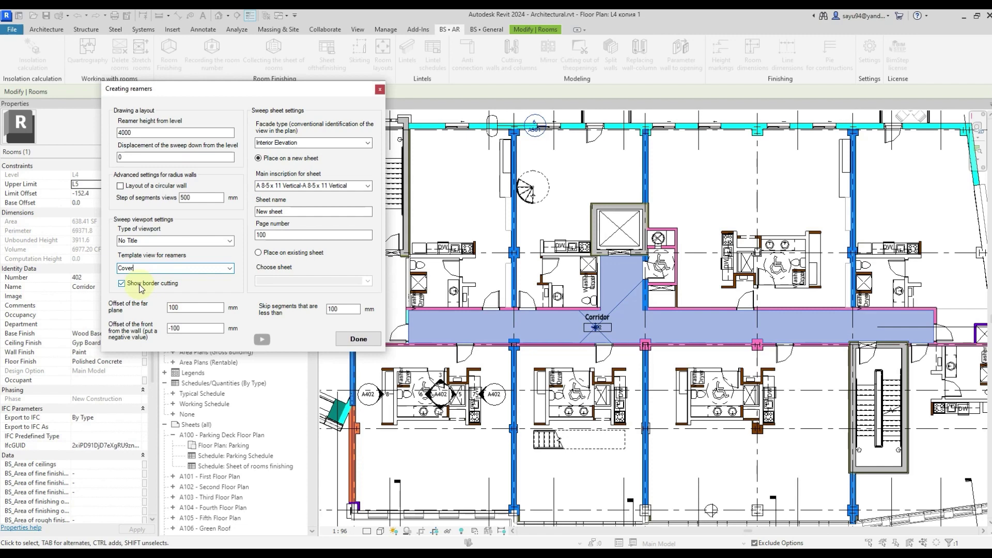
{"action": "left_click", "coordinate": [188, 307]}
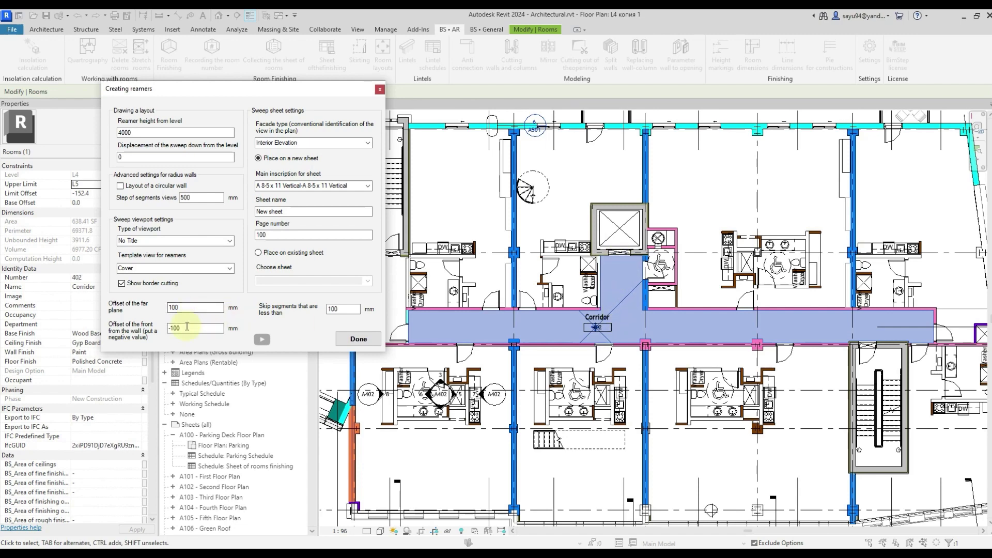
{"action": "double_click", "coordinate": [174, 308]}
{"action": "double_click", "coordinate": [186, 308]}
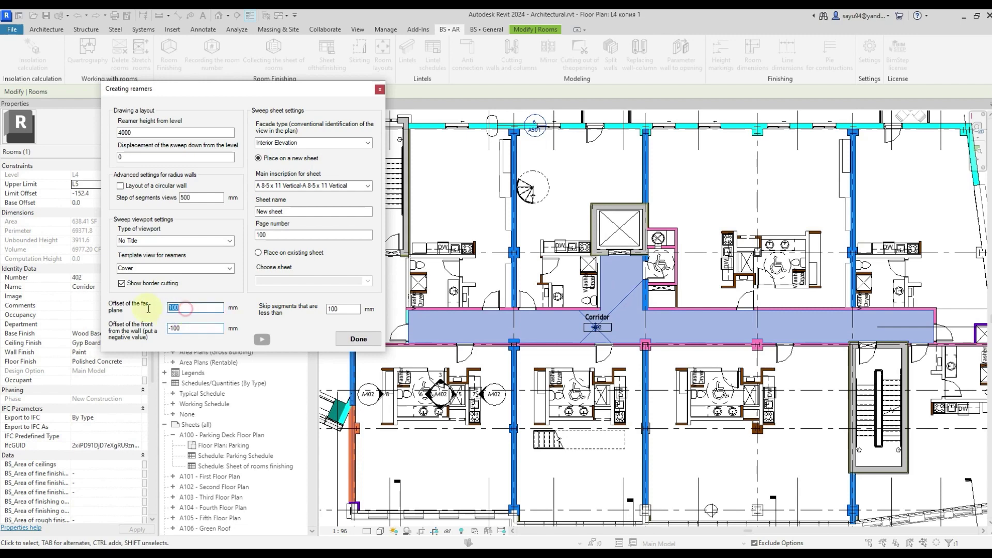
{"action": "left_click", "coordinate": [198, 329]}
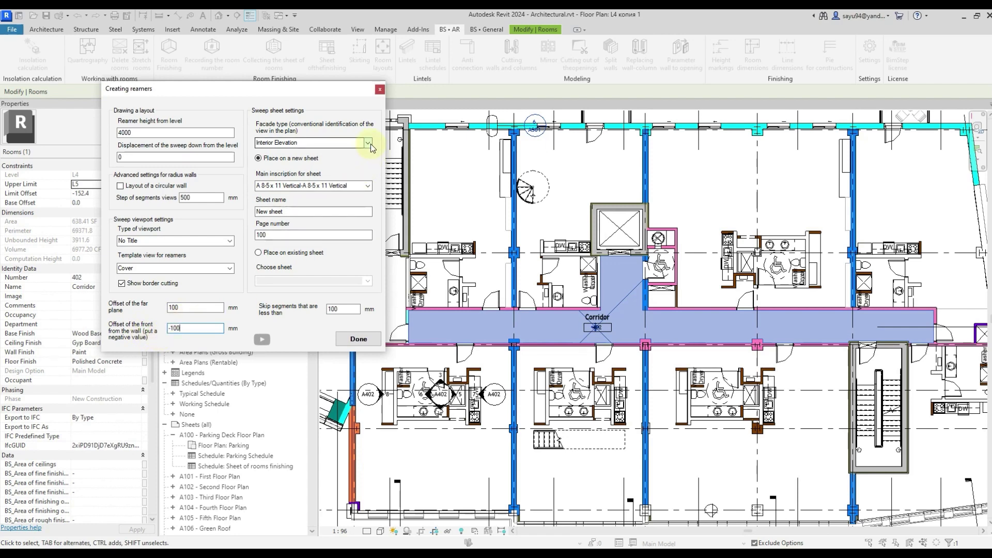
{"action": "left_click", "coordinate": [367, 143]}
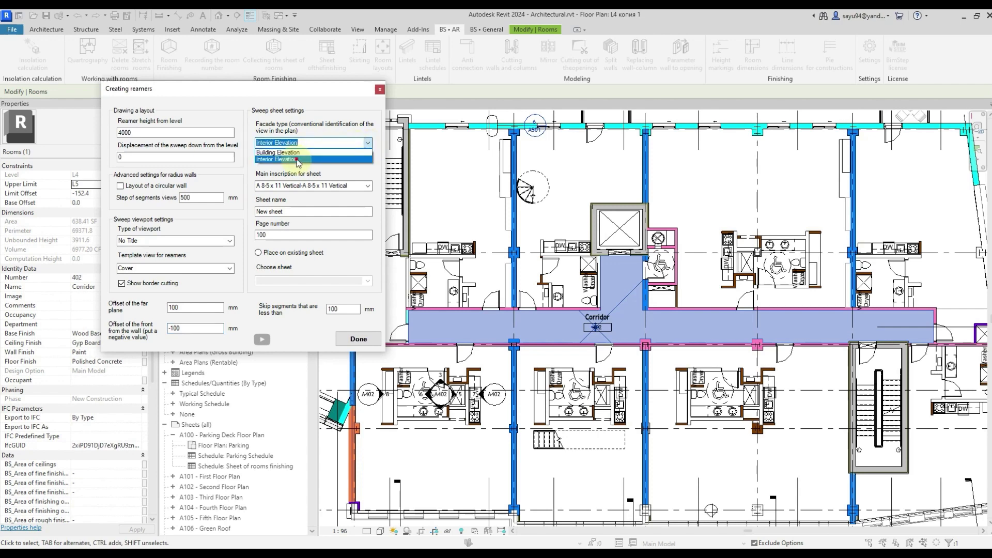
{"action": "left_click", "coordinate": [296, 160]}
{"action": "left_click", "coordinate": [306, 145]}
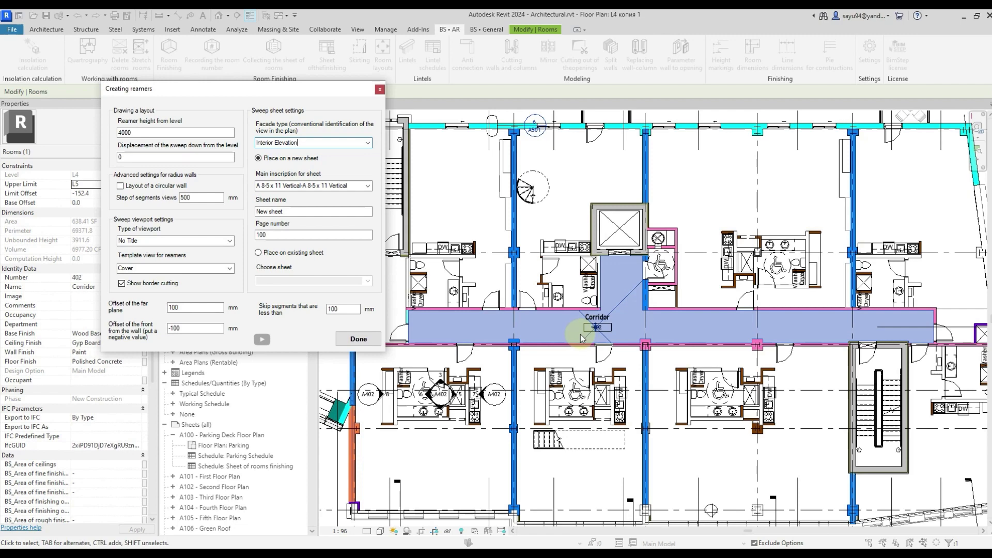
{"action": "left_click", "coordinate": [367, 143]}
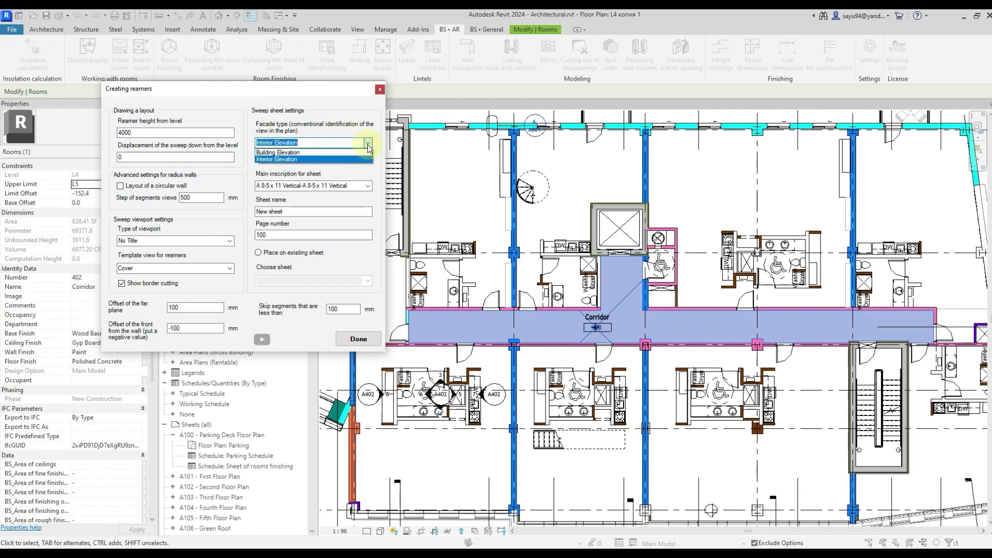
{"action": "left_click", "coordinate": [368, 145]}
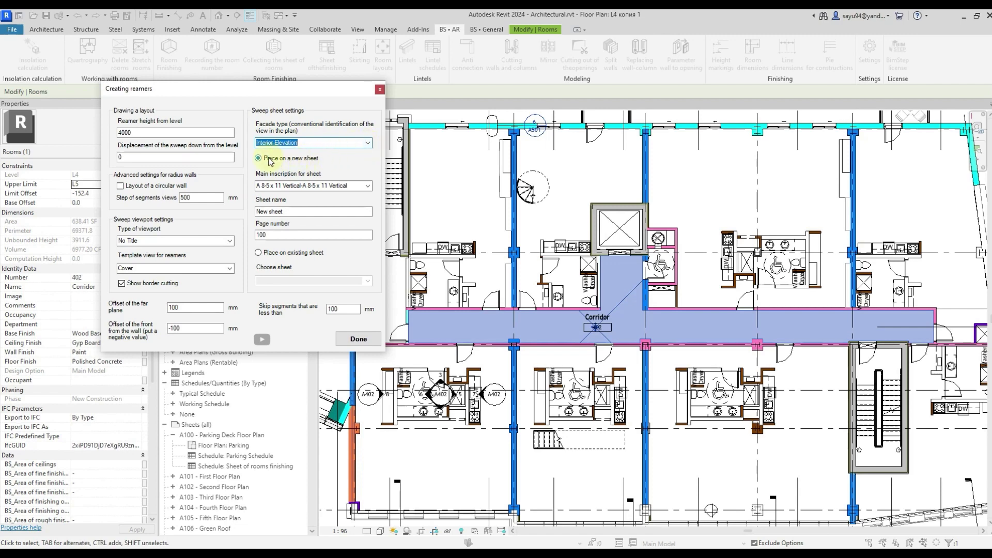
{"action": "left_click", "coordinate": [299, 255]}
Place the layouts on new sheet 100 using the A 8-5 x 11 Vertical title block
{"action": "key", "text": "Up"}
{"action": "left_click", "coordinate": [371, 187]}
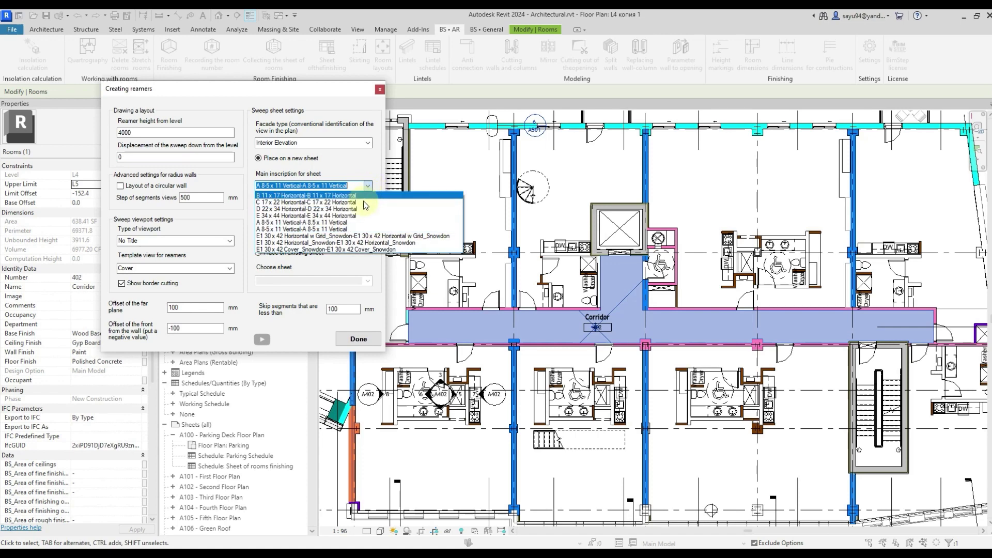
{"action": "left_click", "coordinate": [305, 230]}
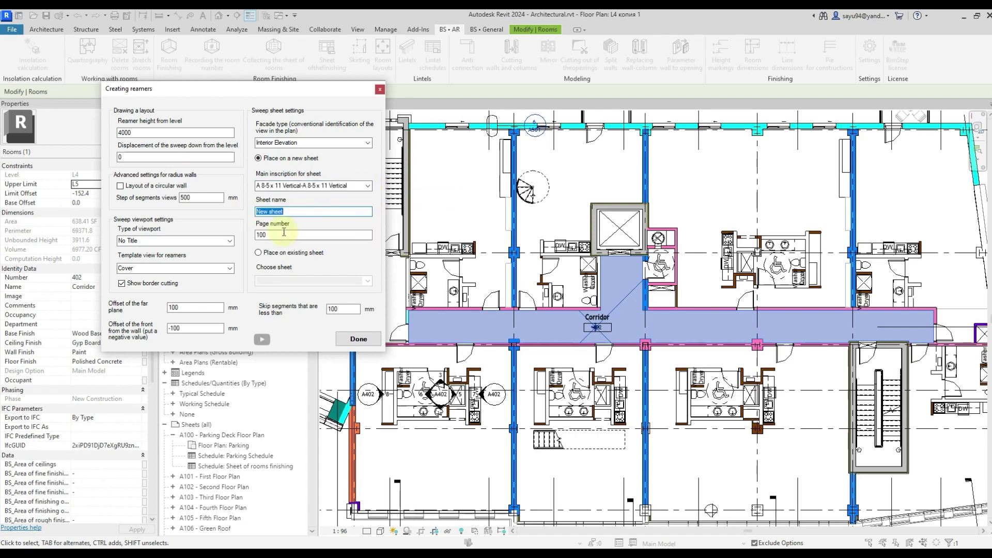
{"action": "key", "text": "Tab"}
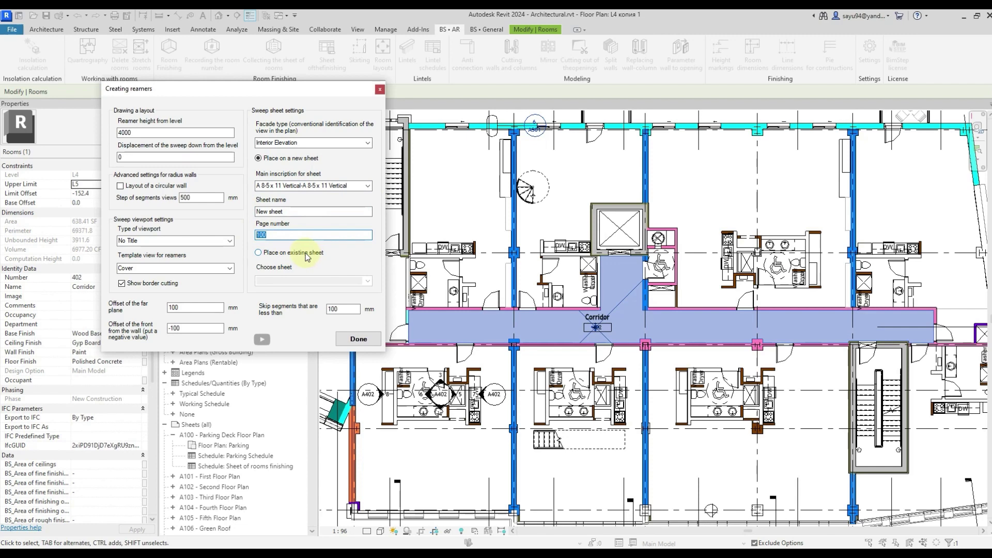
{"action": "left_click", "coordinate": [305, 253]}
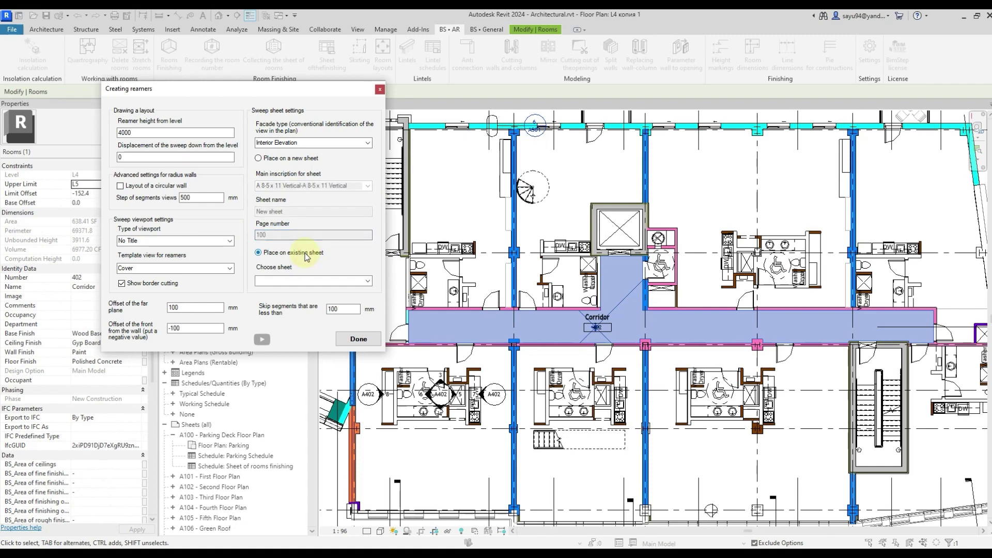
{"action": "left_click", "coordinate": [370, 282]}
{"action": "left_click", "coordinate": [271, 159]}
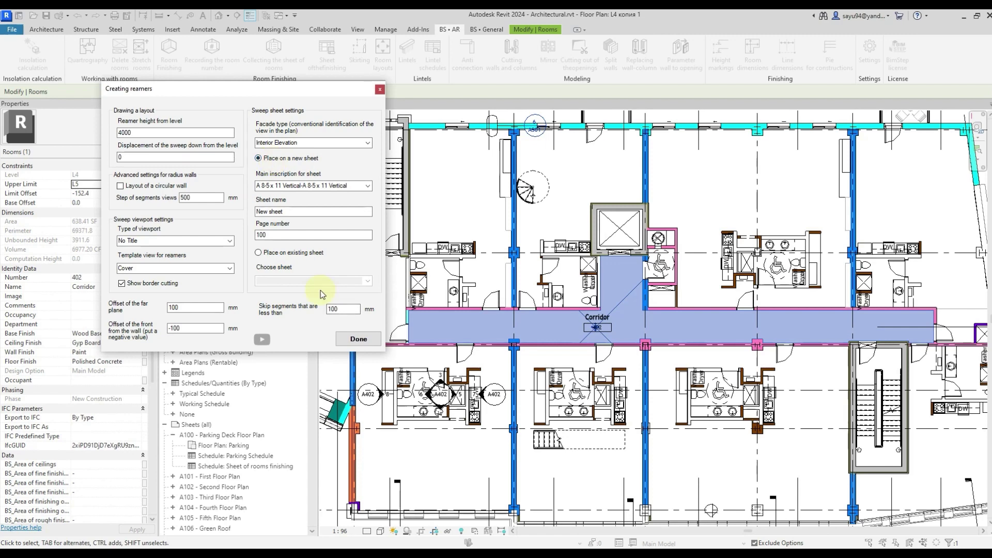
Set 'Skip segments that are less than' to 100 mm
{"action": "left_click", "coordinate": [346, 309]}
{"action": "double_click", "coordinate": [331, 309]}
{"action": "left_click", "coordinate": [350, 312]}
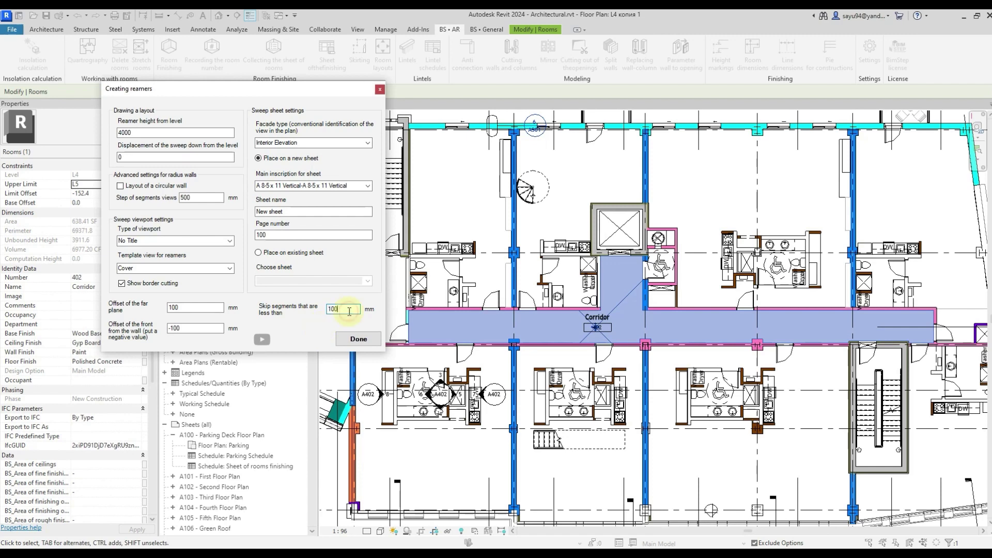
Generate the Corridor elevations on sheet 100, delete its title block, and return to L4 копия 1
{"action": "left_click", "coordinate": [360, 340]}
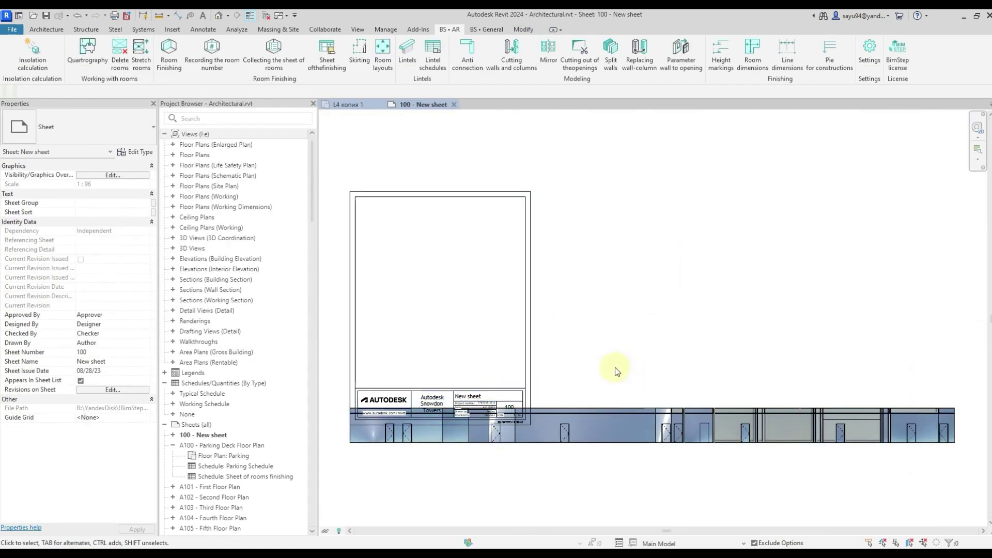
{"action": "left_click", "coordinate": [470, 382]}
{"action": "key", "text": "Delete"}
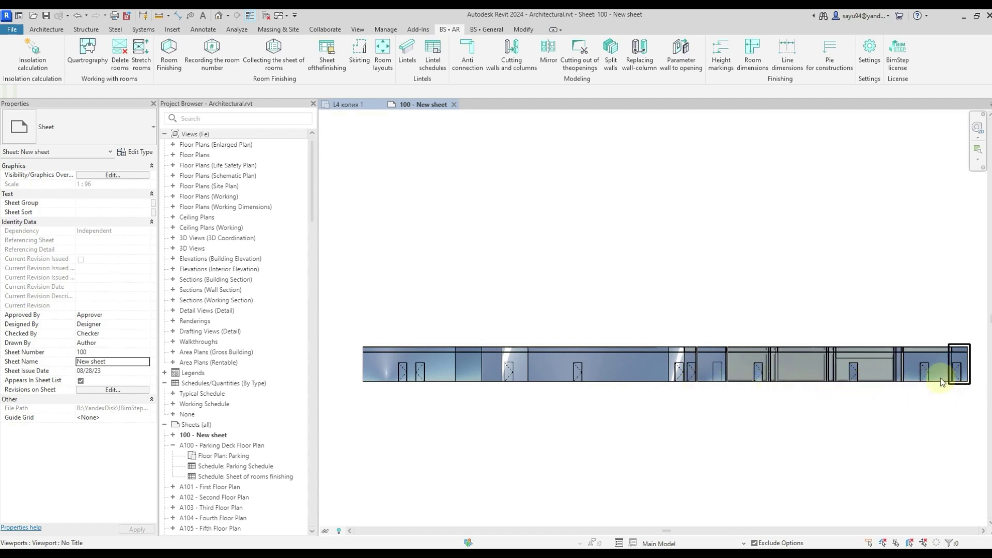
{"action": "left_click", "coordinate": [358, 105]}
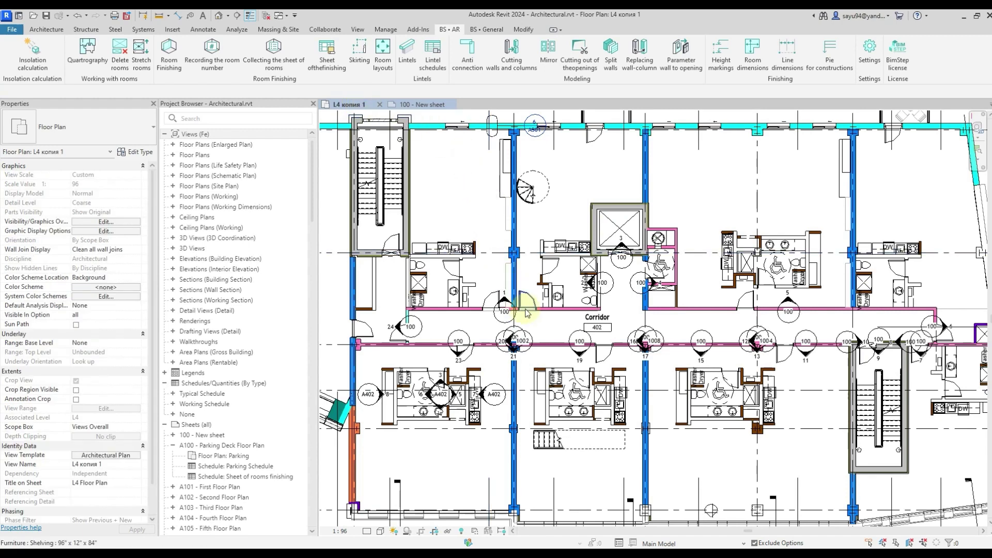
{"action": "scroll", "coordinate": [579, 336], "scroll_direction": "up", "scroll_amount": 4}
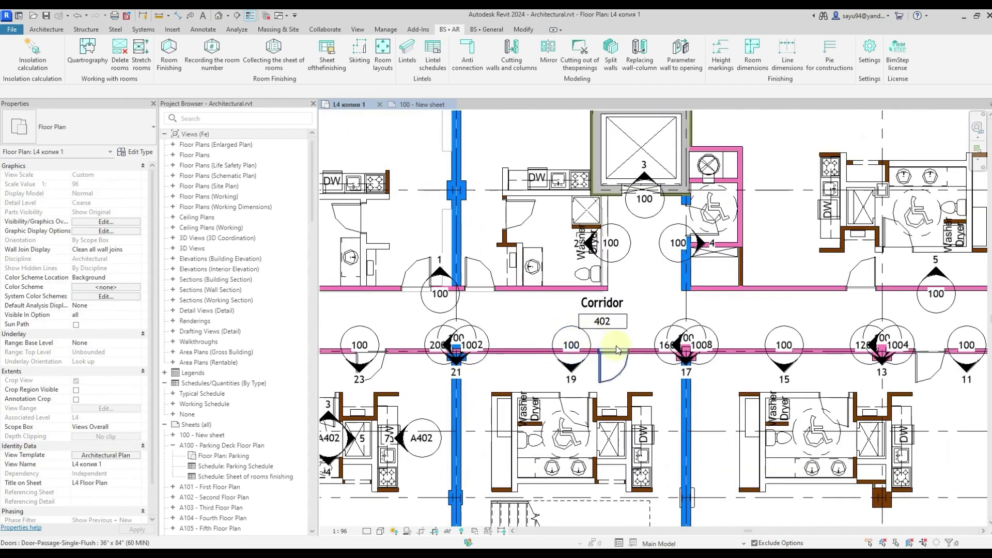
{"action": "left_click", "coordinate": [908, 271]}
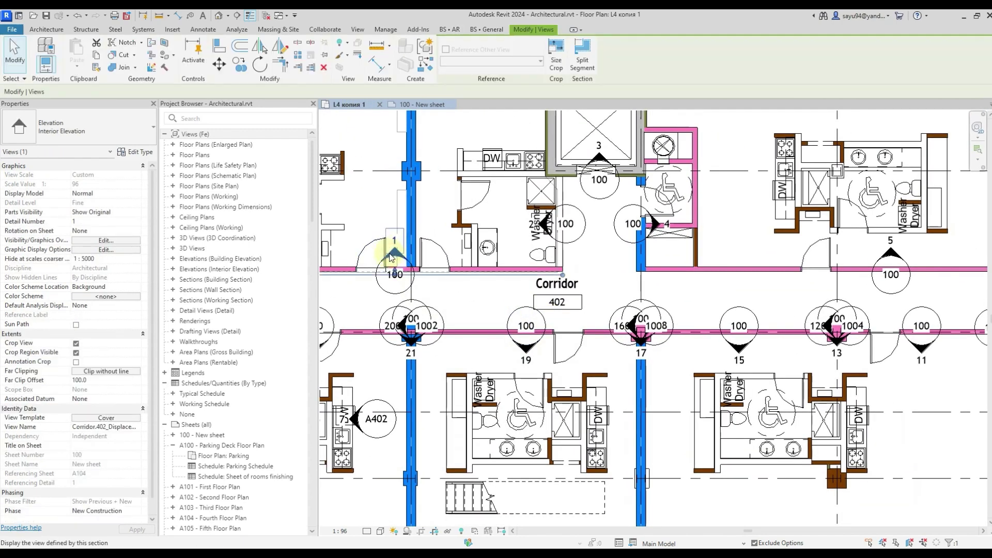
{"action": "middle_click_drag", "start_coordinate": [908, 271], "coordinate": [706, 264]}
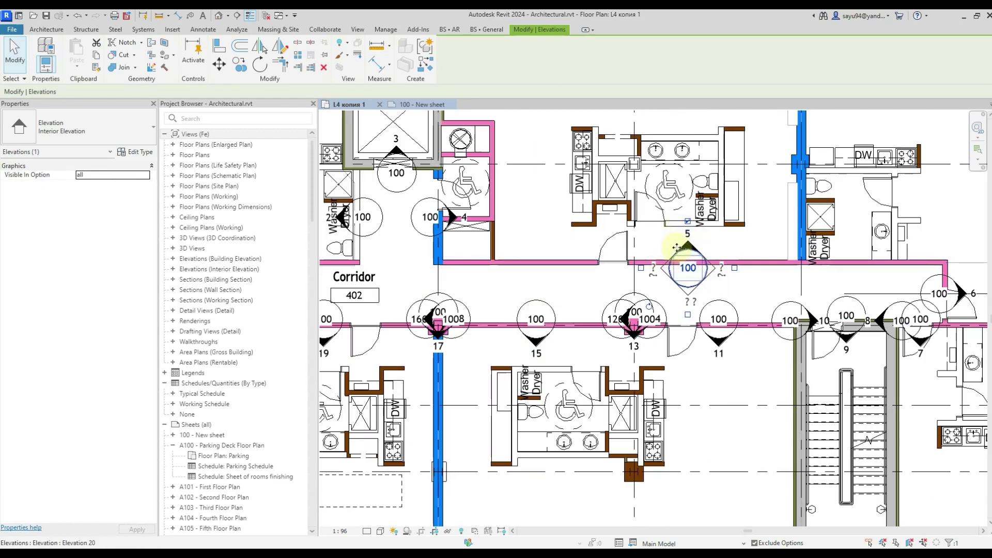
{"action": "left_click", "coordinate": [695, 250]}
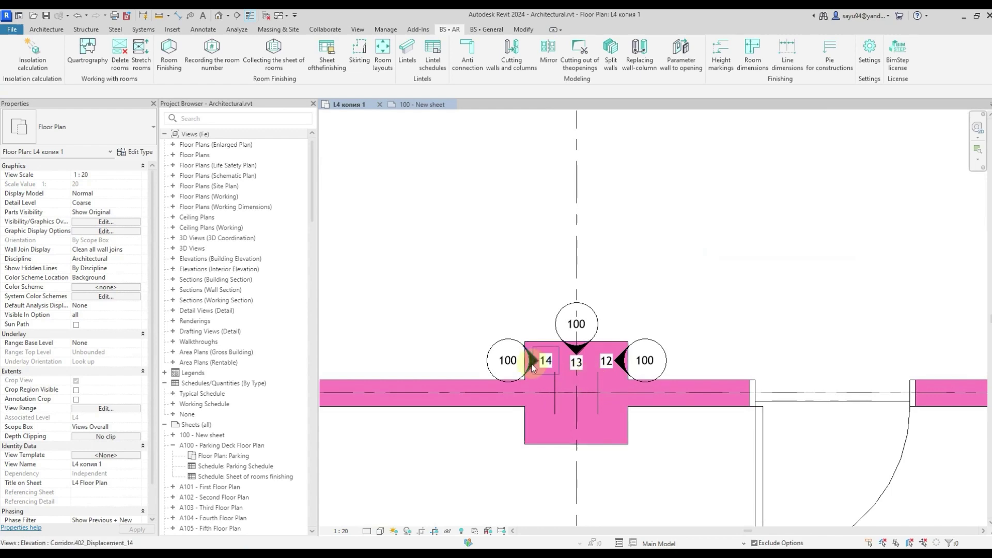
{"action": "scroll", "coordinate": [532, 367], "scroll_direction": "down", "scroll_amount": 3}
{"action": "scroll", "coordinate": [461, 338], "scroll_direction": "up", "scroll_amount": 1}
{"action": "middle_click_drag", "start_coordinate": [466, 359], "coordinate": [631, 361]}
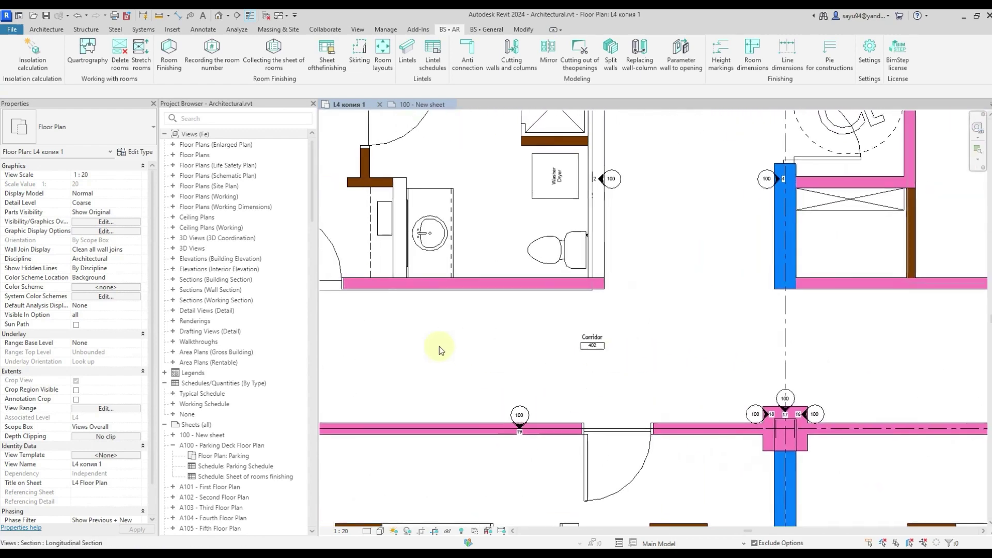
{"action": "scroll", "coordinate": [439, 346], "scroll_direction": "down", "scroll_amount": 1}
{"action": "scroll", "coordinate": [582, 341], "scroll_direction": "up", "scroll_amount": 1}
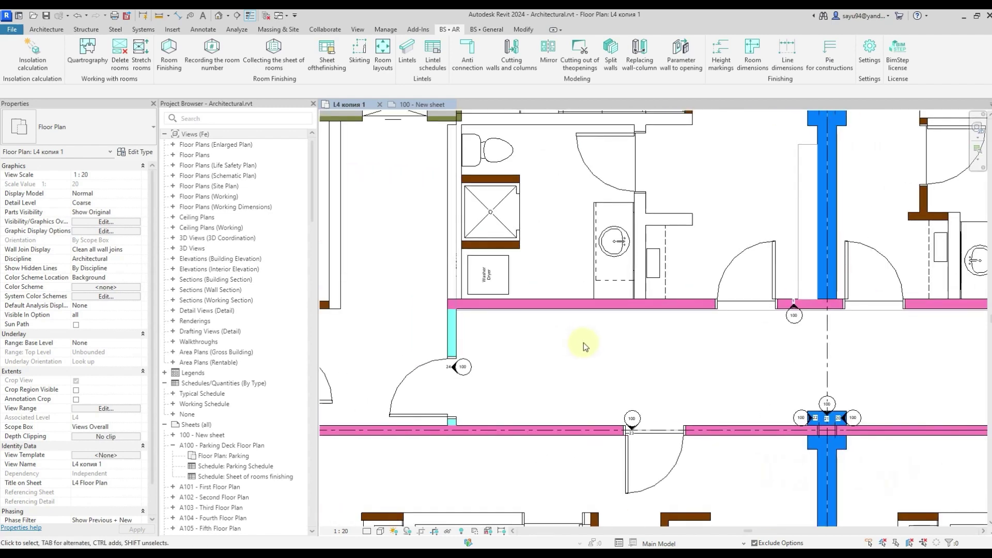
{"action": "key", "text": "ctrl+Tab"}
{"action": "left_click", "coordinate": [349, 105]}
Draw walls with an arc segment and place a room inside the curved outline
{"action": "scroll", "coordinate": [489, 346], "scroll_direction": "down", "scroll_amount": 3}
{"action": "scroll", "coordinate": [485, 347], "scroll_direction": "up", "scroll_amount": 4}
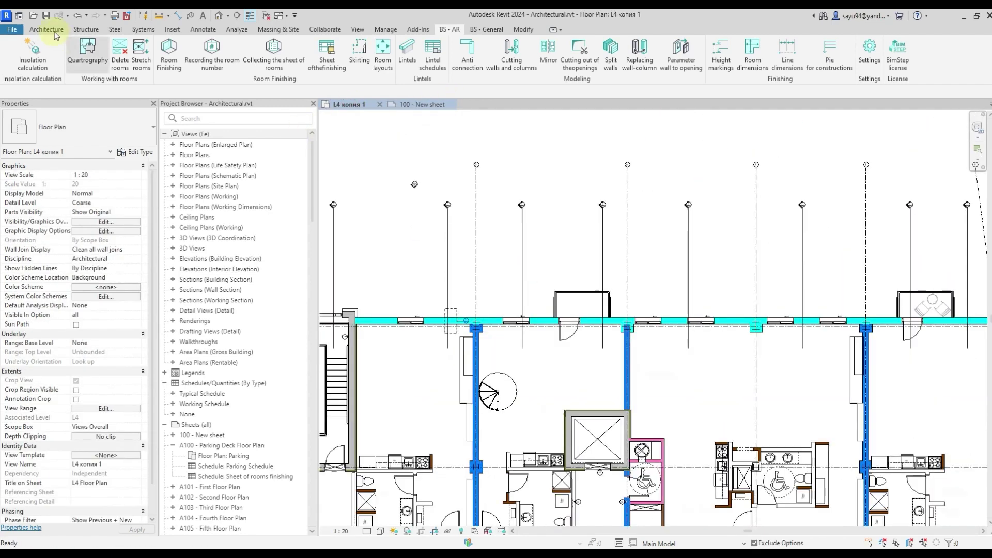
{"action": "left_click", "coordinate": [46, 29]}
{"action": "left_click", "coordinate": [46, 52]}
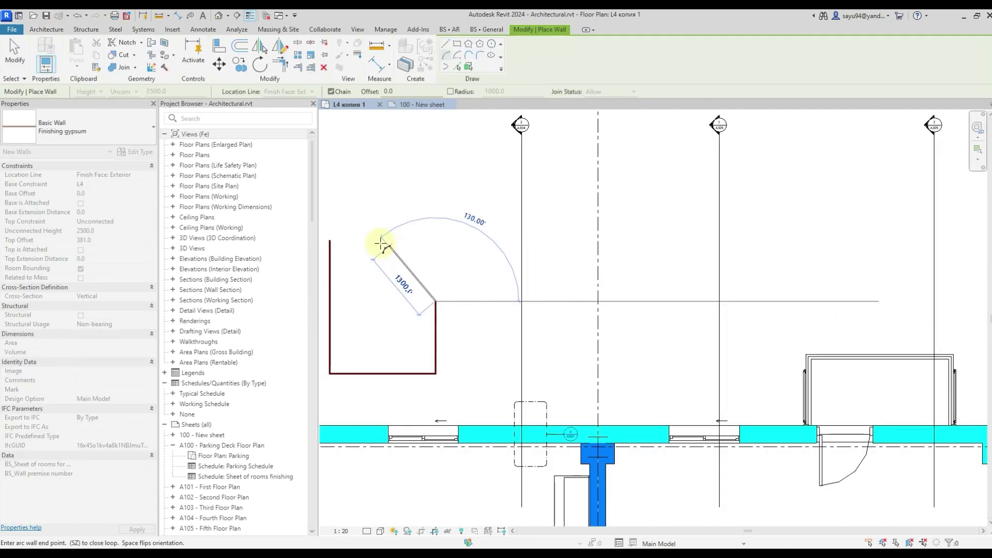
{"action": "left_click", "coordinate": [380, 241]}
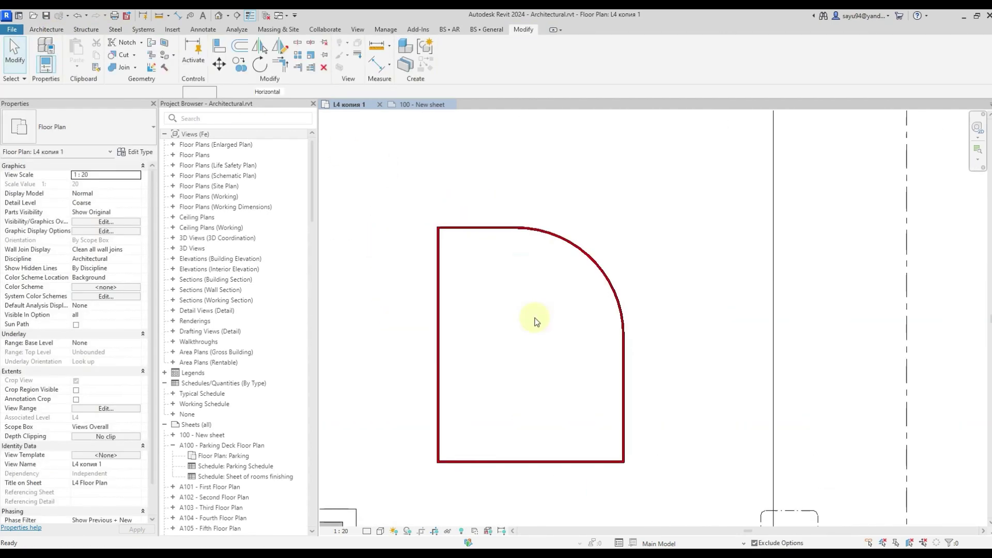
{"action": "key", "text": "r"}
{"action": "key", "text": "m"}
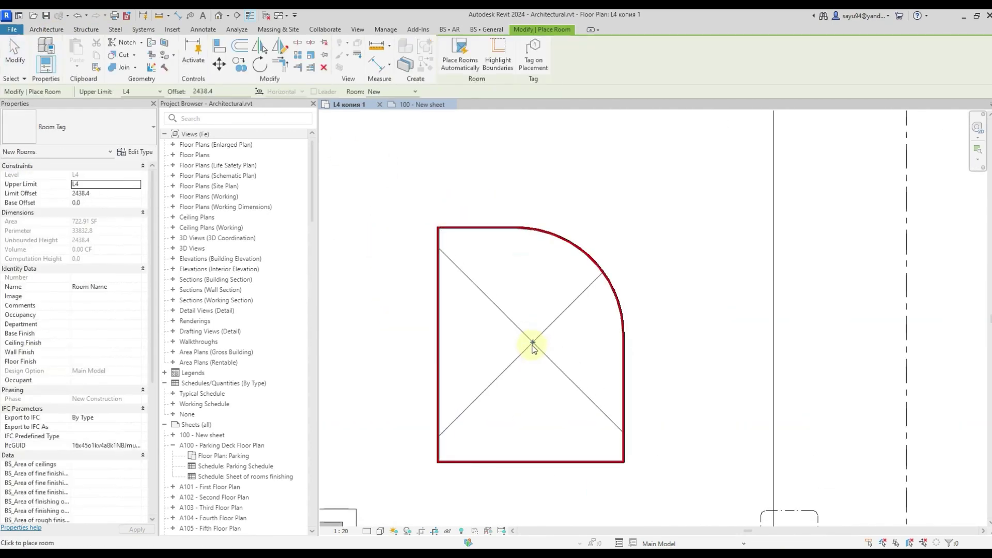
{"action": "left_click", "coordinate": [533, 345]}
{"action": "key", "text": "Escape"}
Generate the curved room's elevations with circular-wall layout and a 200 mm step
{"action": "left_click", "coordinate": [550, 334]}
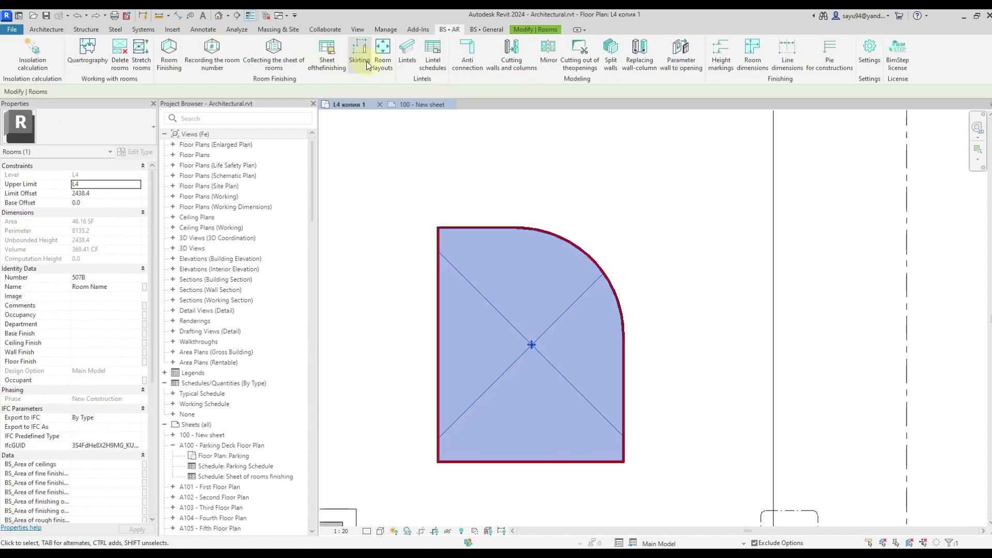
{"action": "left_click", "coordinate": [382, 63]}
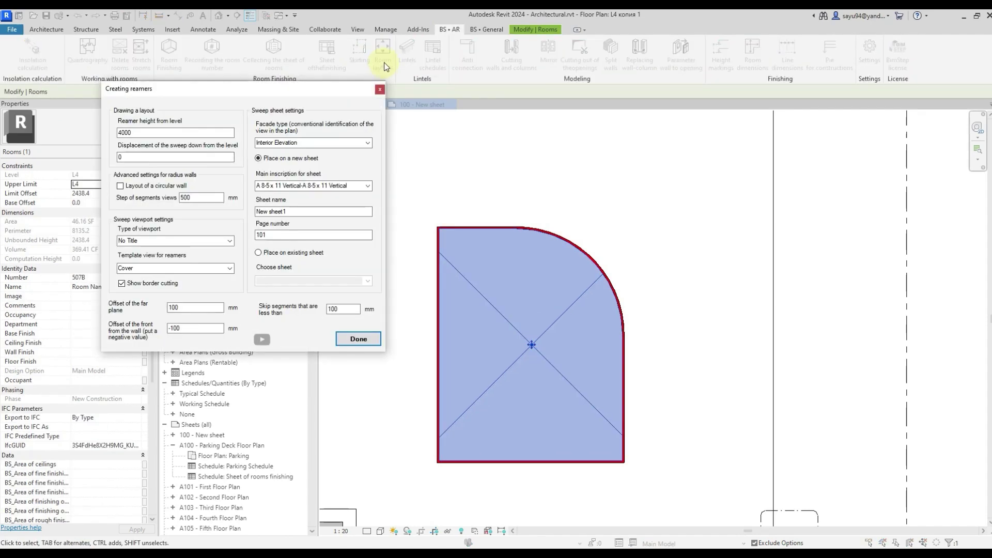
{"action": "left_click", "coordinate": [141, 186]}
{"action": "key", "text": "Tab"}
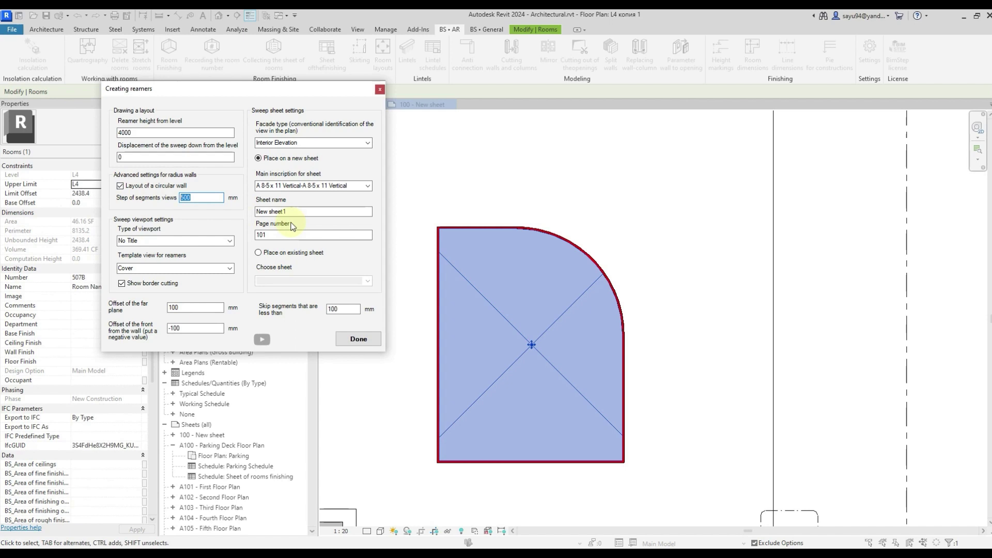
{"action": "type", "text": "200"}
{"action": "left_click", "coordinate": [363, 343]}
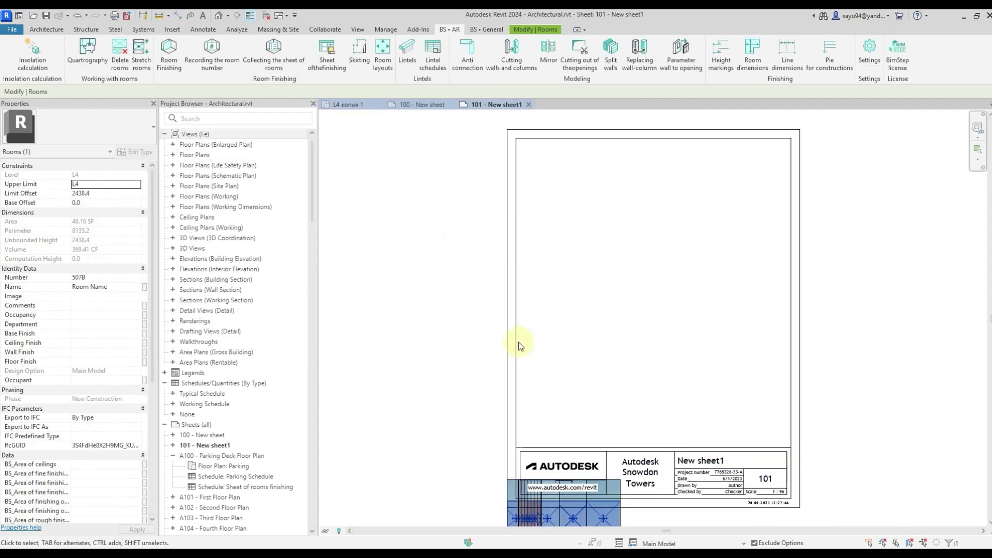
On plan L4 копия 1, inspect elevation markers 2 through 8 along the curved wall, then deselect
{"action": "key", "text": "ctrl+Tab"}
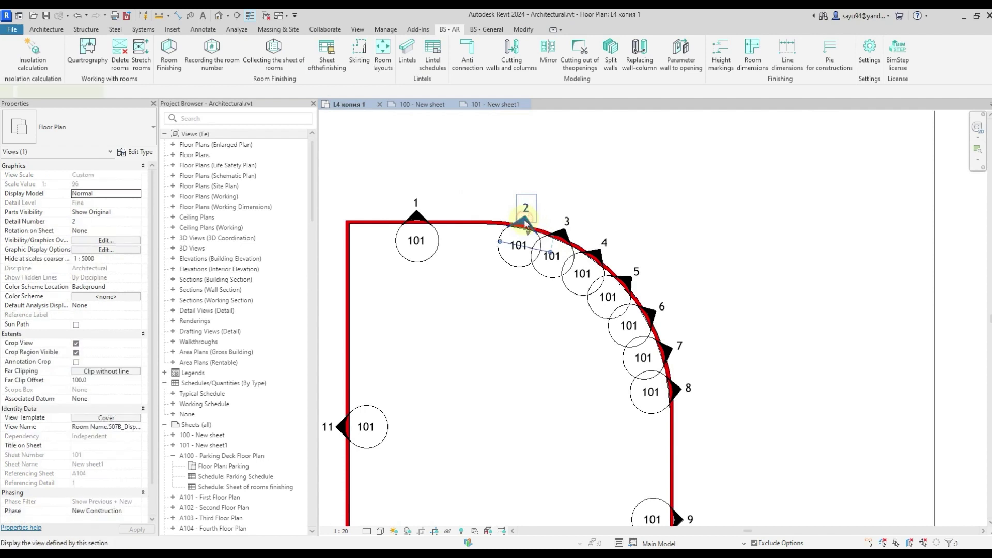
{"action": "left_click", "coordinate": [526, 223]}
{"action": "left_click", "coordinate": [562, 234]}
{"action": "left_click", "coordinate": [599, 252]}
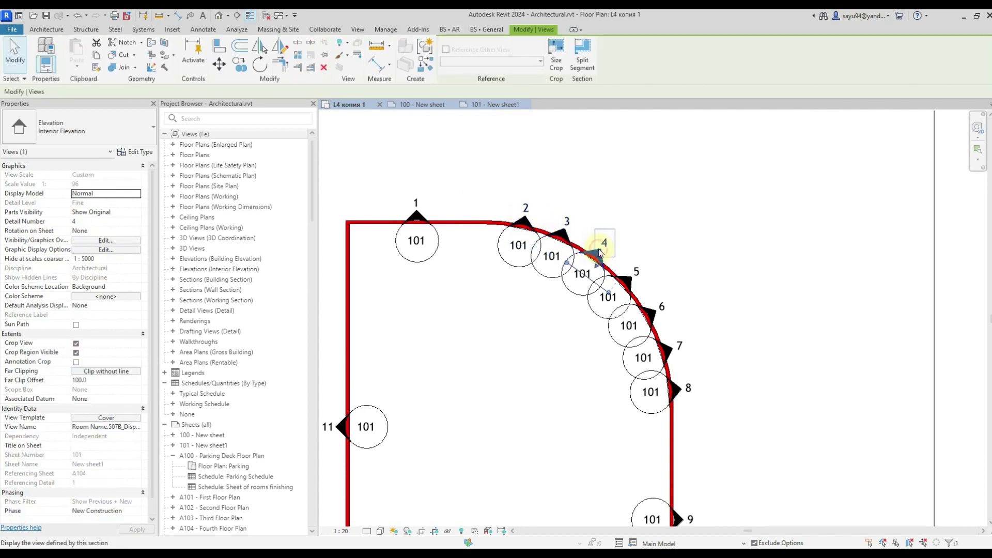
{"action": "left_click", "coordinate": [626, 280]}
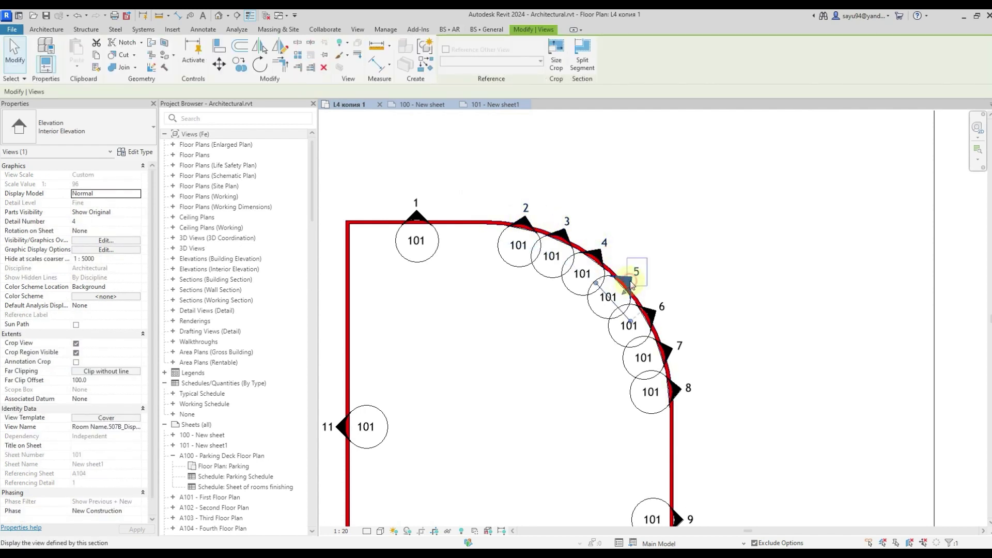
{"action": "left_click", "coordinate": [657, 314]}
{"action": "left_click", "coordinate": [668, 351]}
{"action": "left_click", "coordinate": [676, 388]}
{"action": "scroll", "coordinate": [650, 314], "scroll_direction": "down", "scroll_amount": 2}
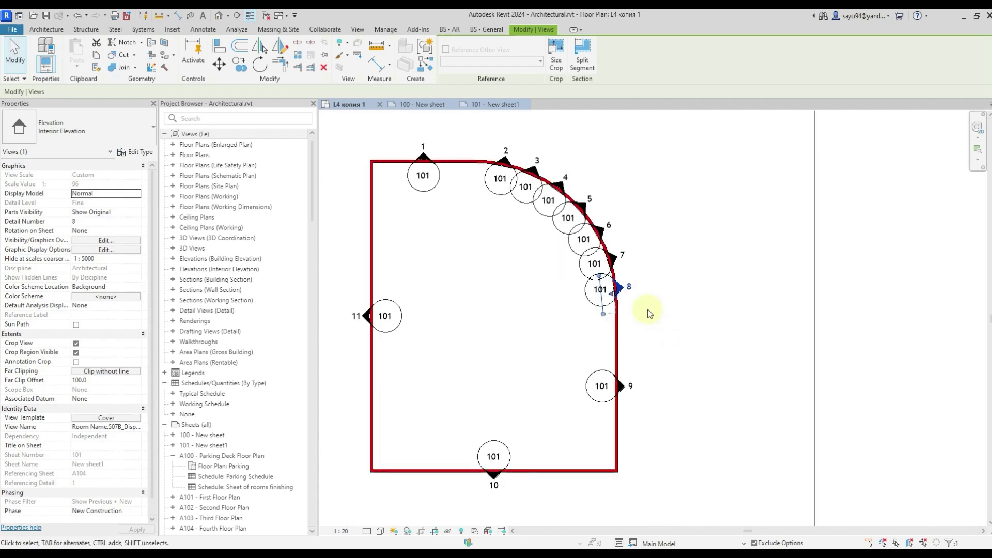
{"action": "left_click", "coordinate": [651, 314]}
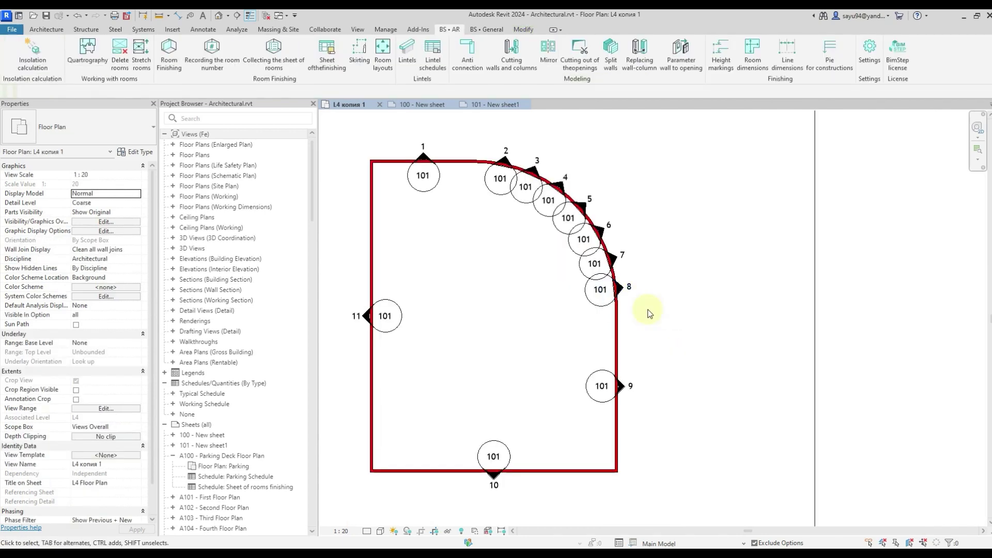